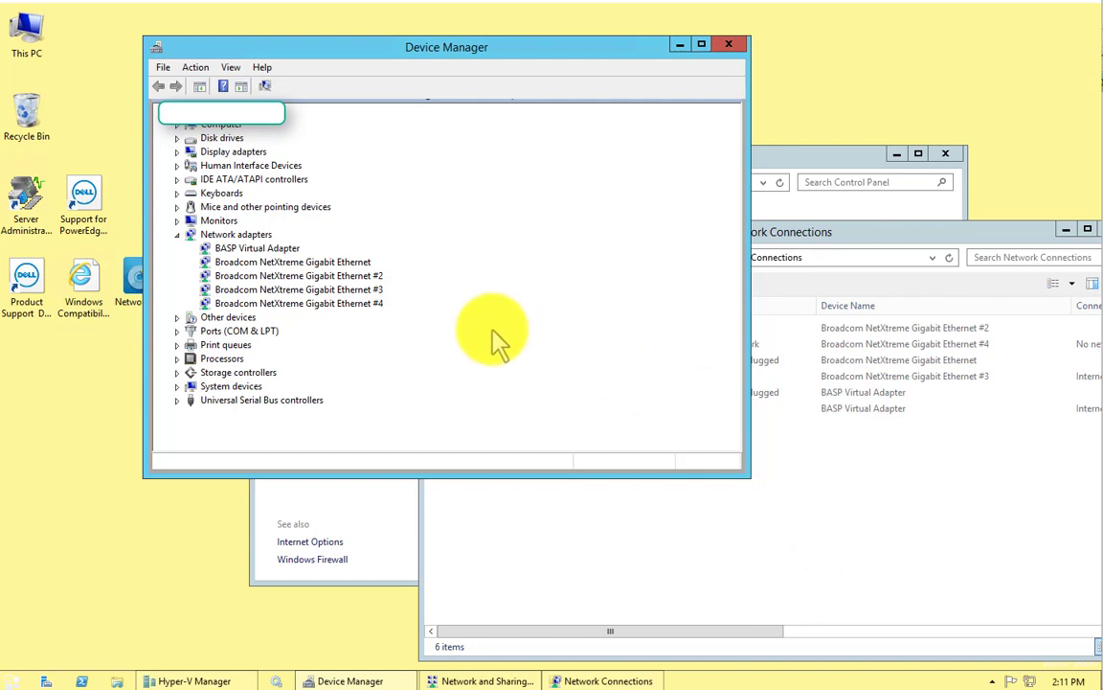
Step: Check the first Broadcom adapter's properties and close them without changes
right_click(333, 263)
click(380, 346)
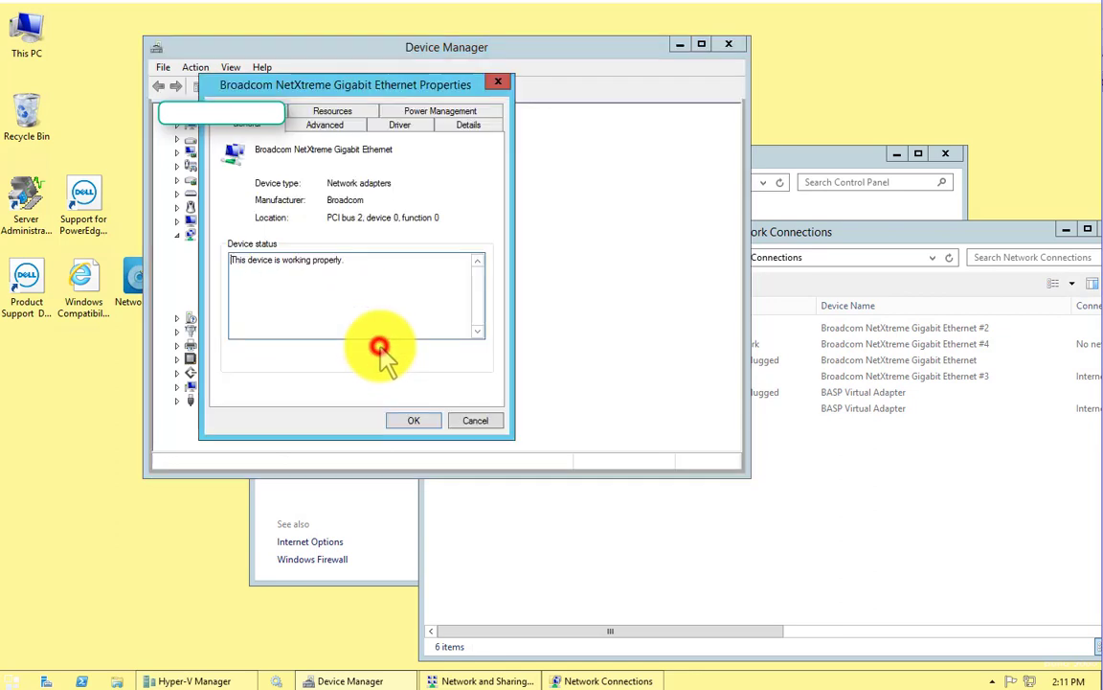
click(479, 421)
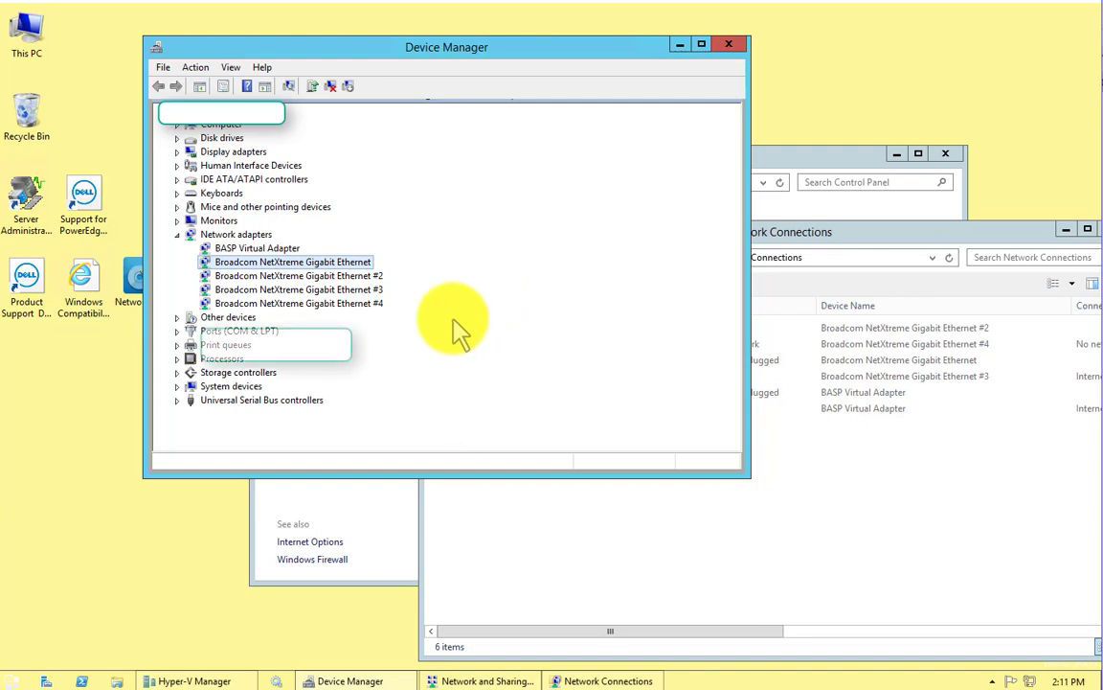
click(9, 680)
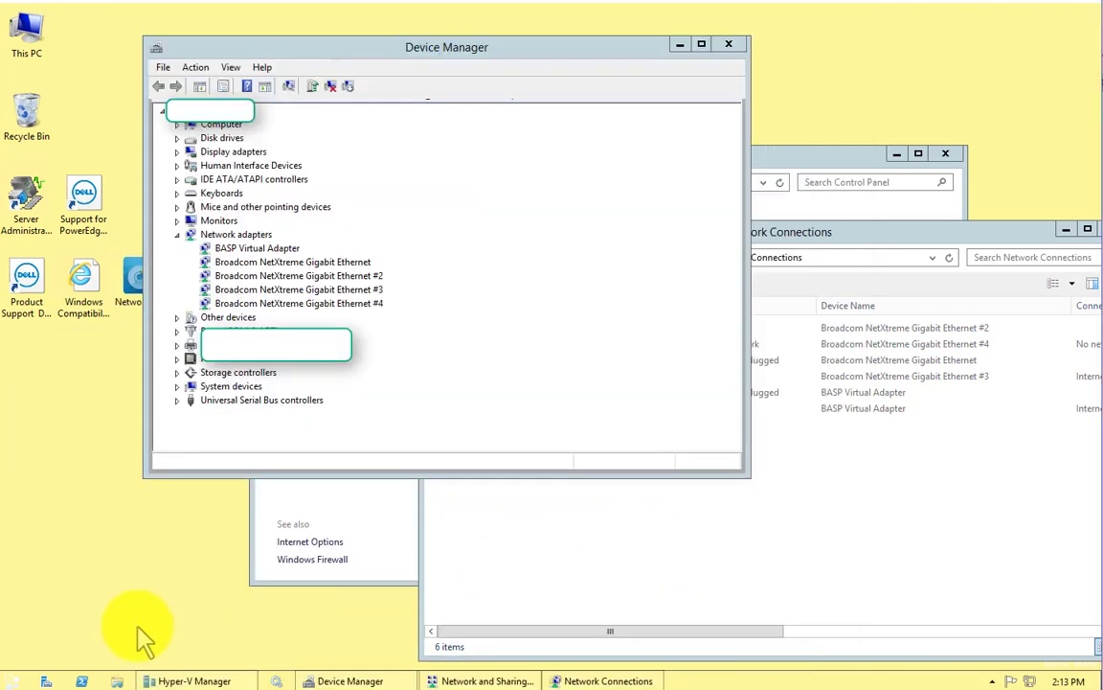
Step: Launch Broadcom Advanced Control Suite 4 and compare the details of adapters [0013] and [0012]
click(13, 680)
click(94, 391)
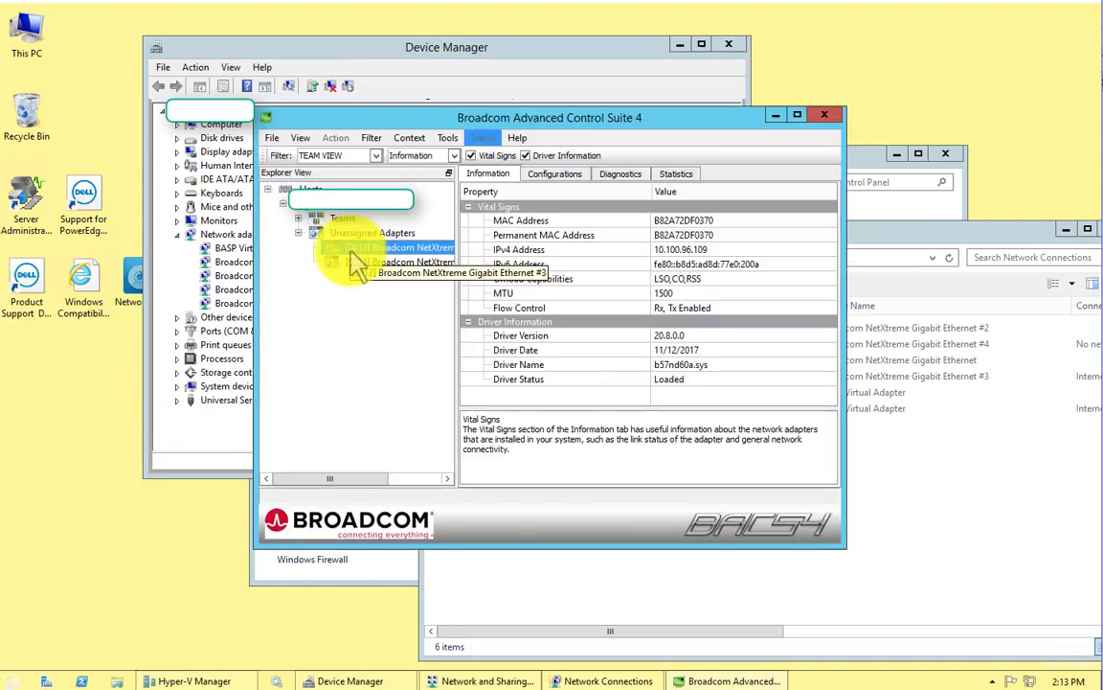
click(383, 262)
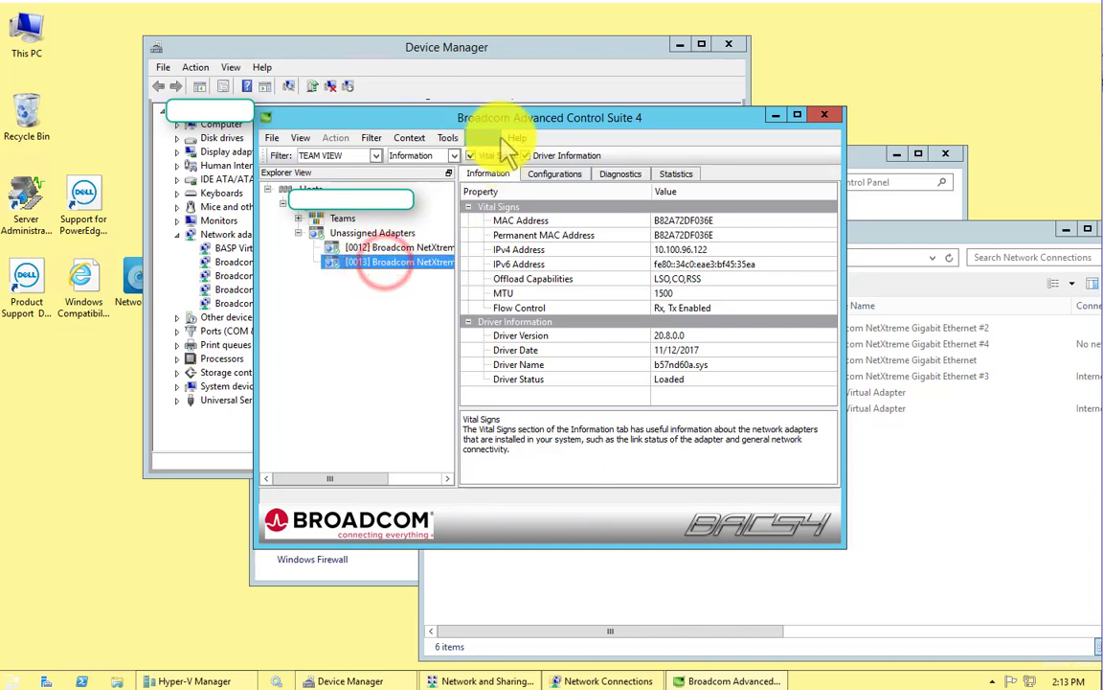
click(393, 247)
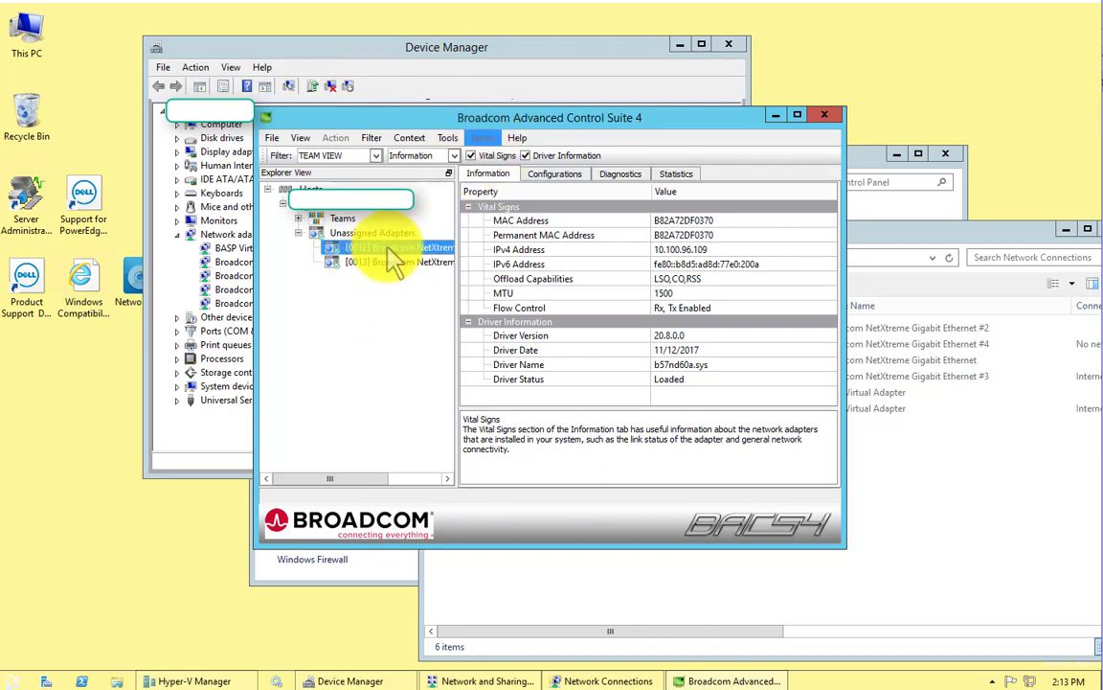
click(390, 262)
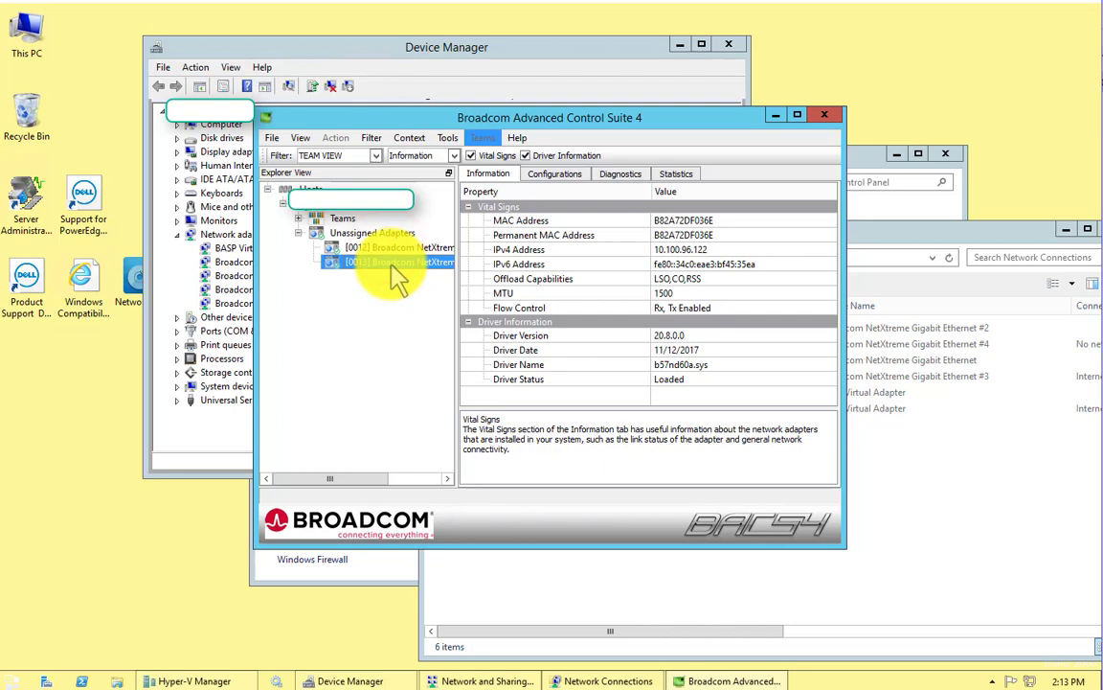
click(993, 681)
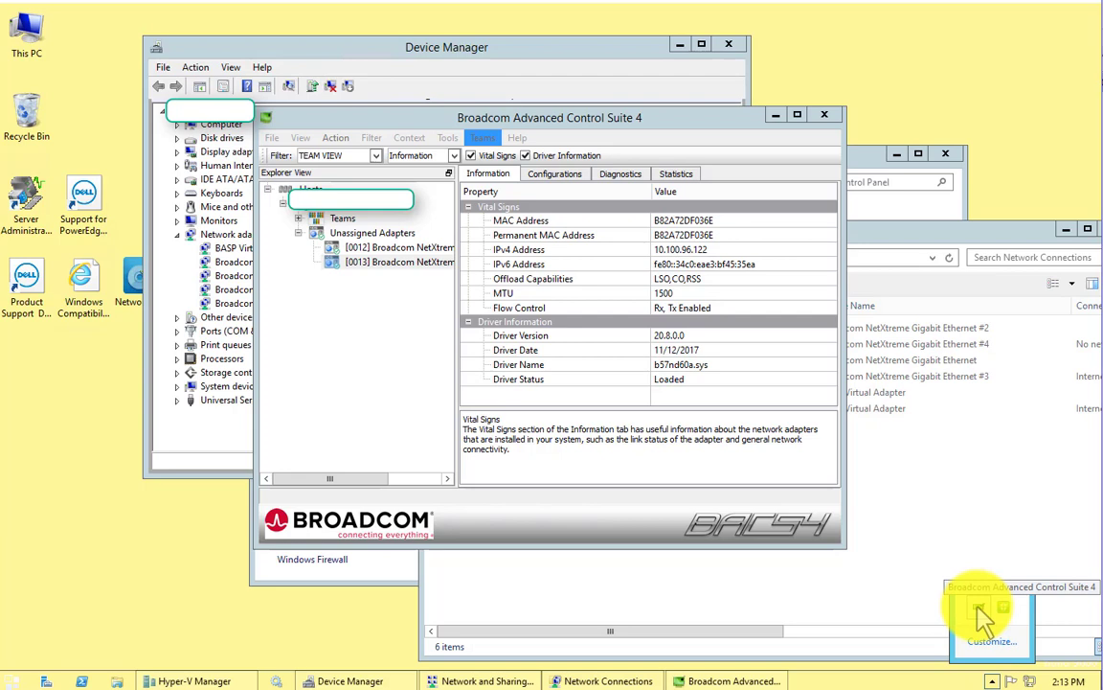
click(12, 680)
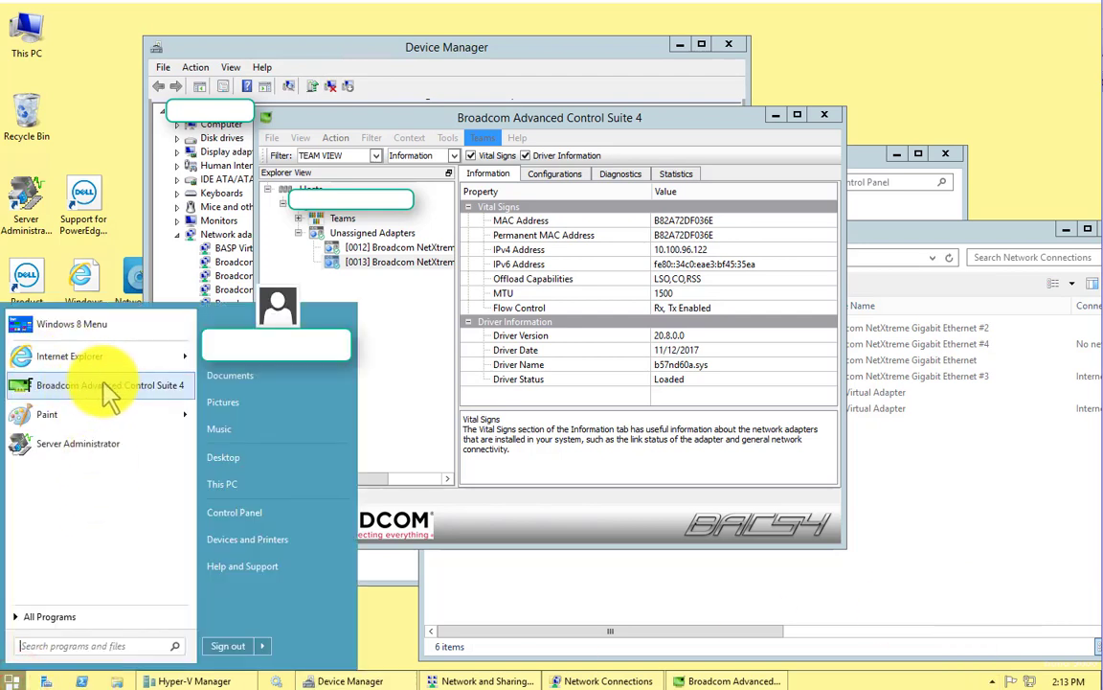
Step: Close Broadcom Advanced Control Suite 4 and relaunch it with administrator rights
click(824, 114)
click(13, 680)
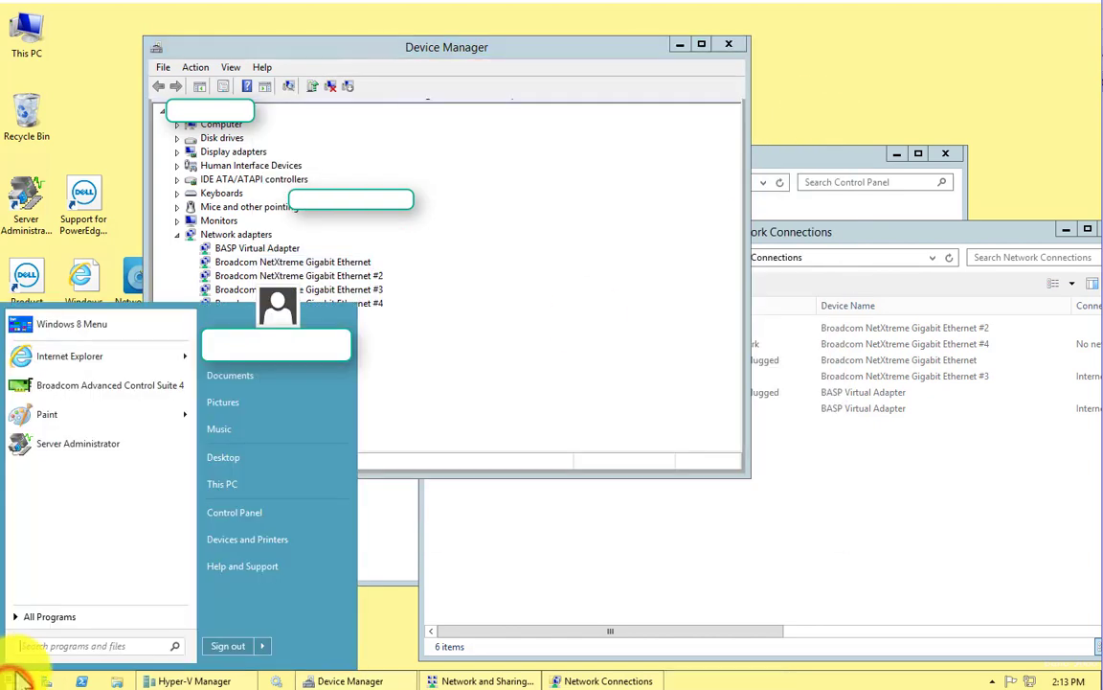
right_click(105, 386)
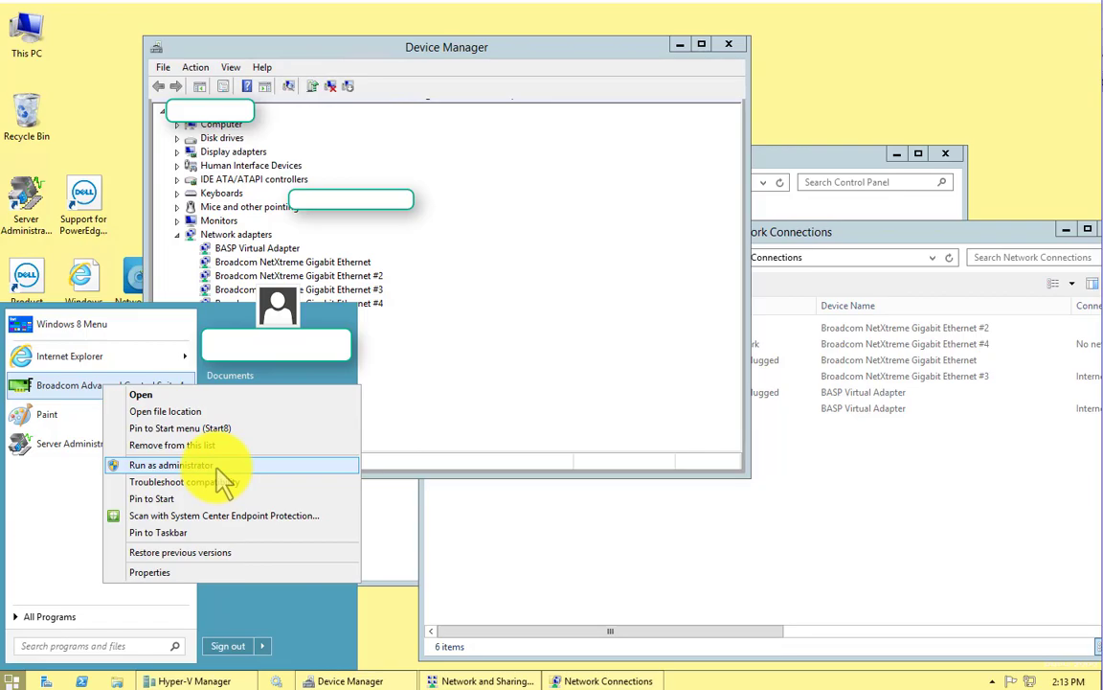
click(219, 466)
click(616, 370)
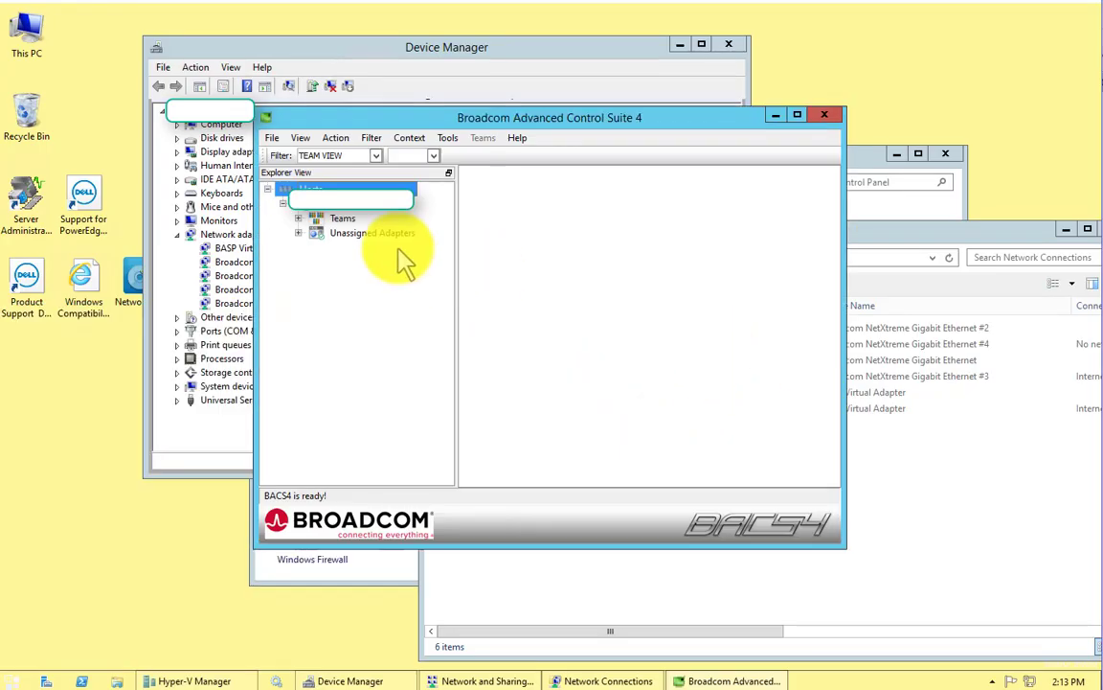
Step: Expand Unassigned Adapters and start Teams > Create Team
click(298, 232)
click(359, 234)
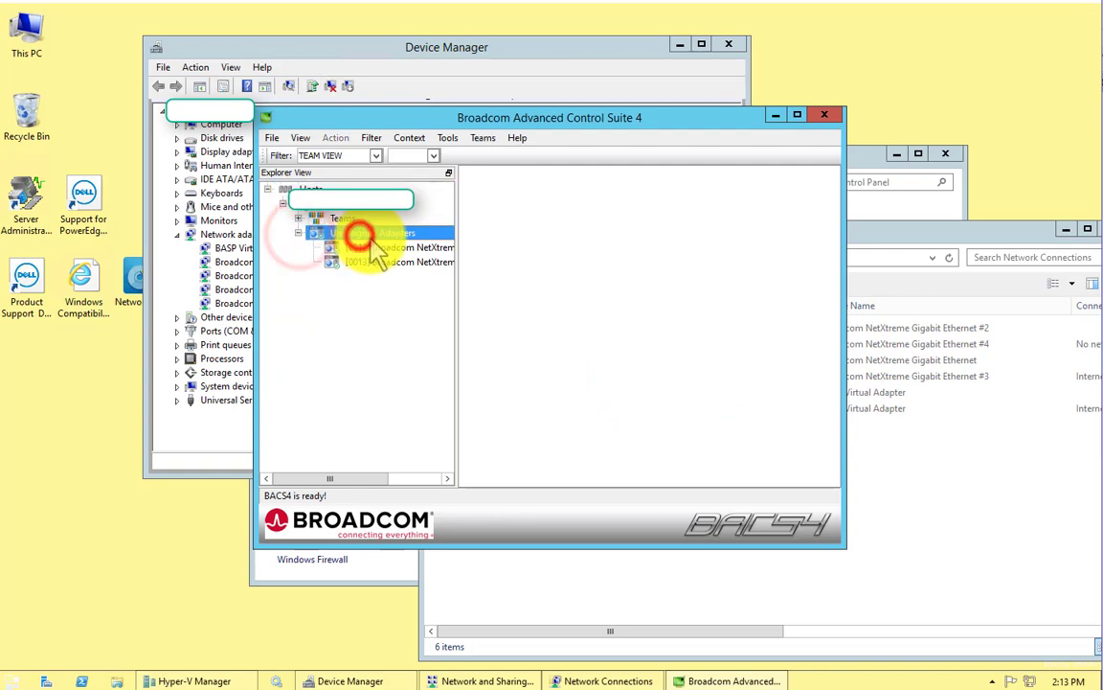
click(483, 137)
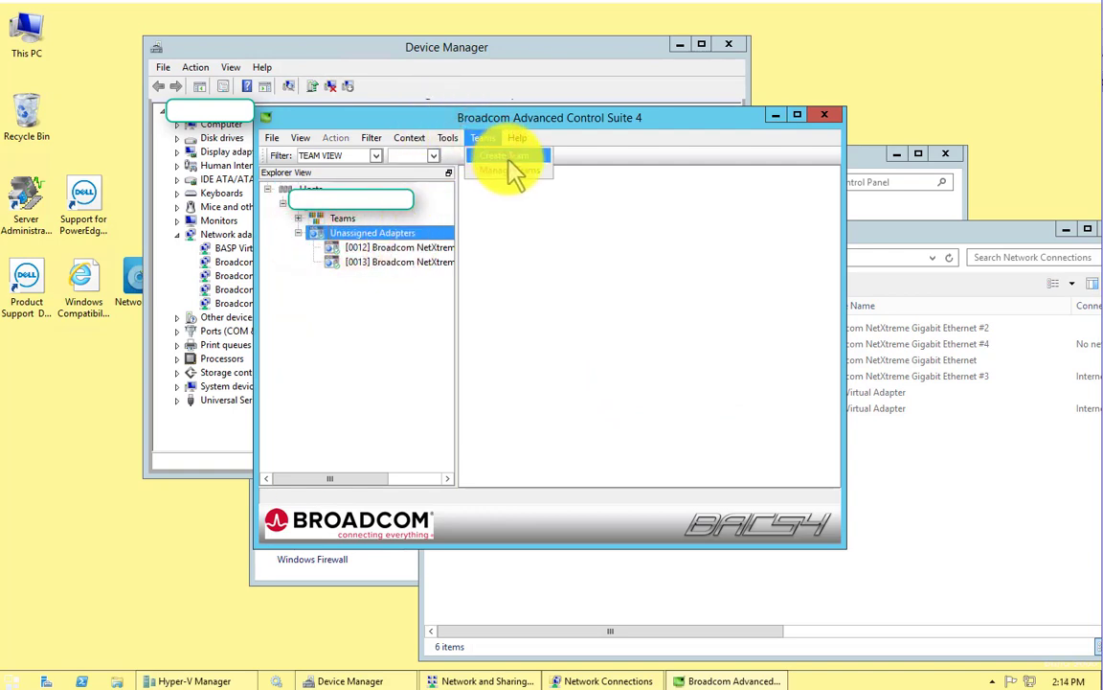
click(512, 161)
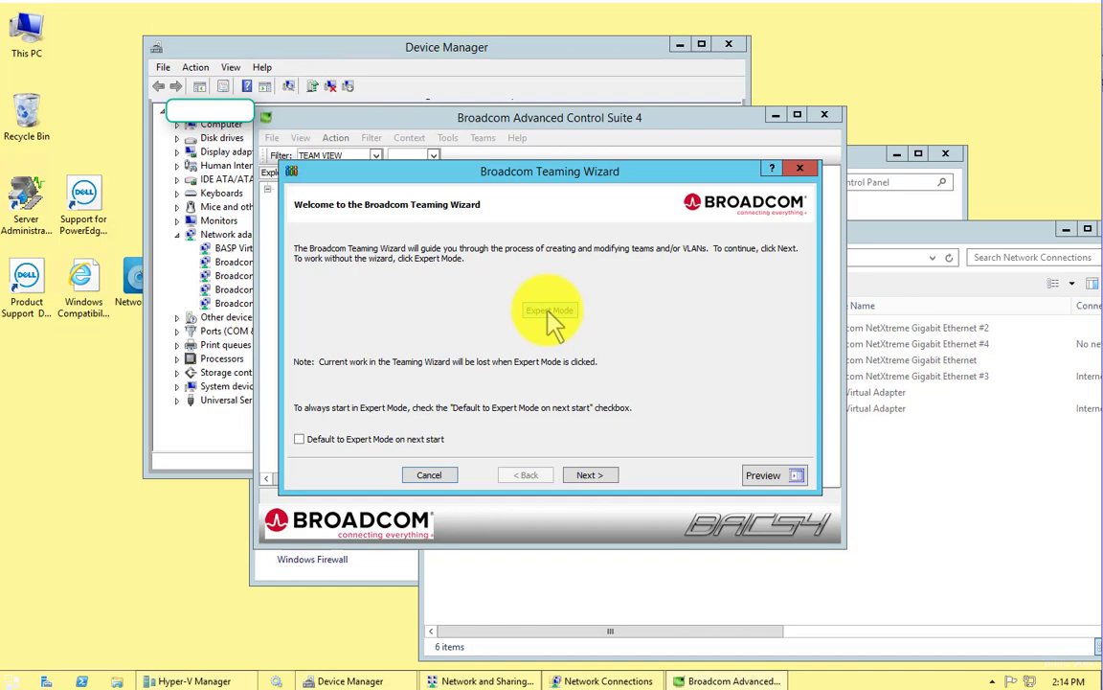
Step: Name the team TEAM2, choose the 802.3ad LACP team type and enable Hyper-V mode
click(589, 475)
drag(362, 341, 332, 340)
text(TEAM2)
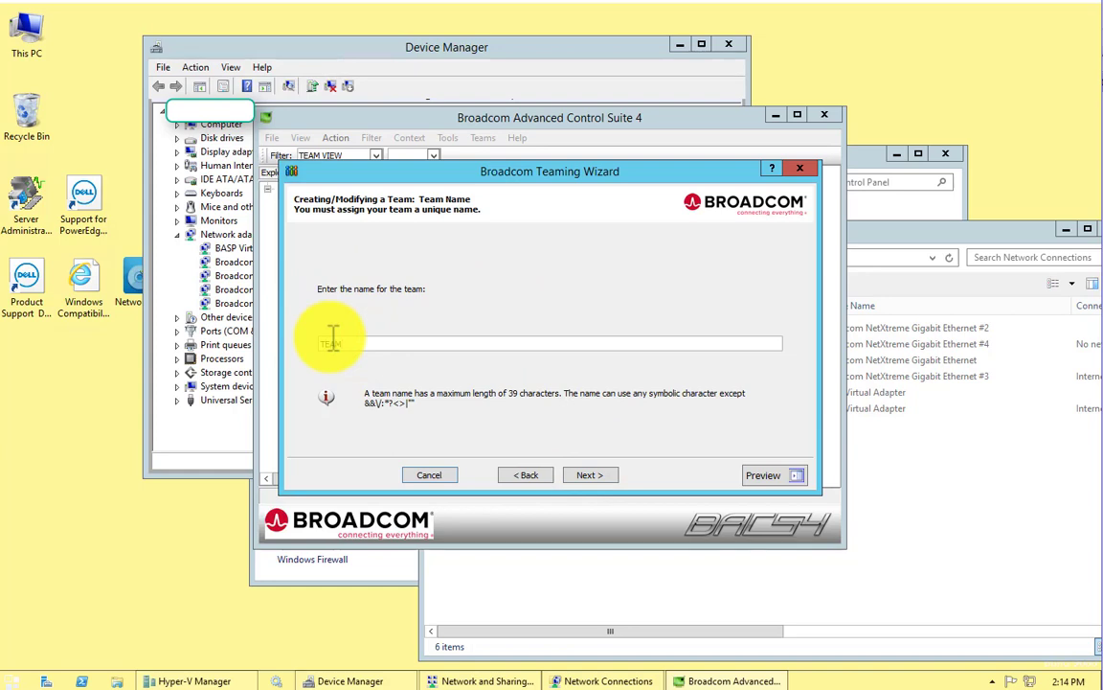
click(589, 475)
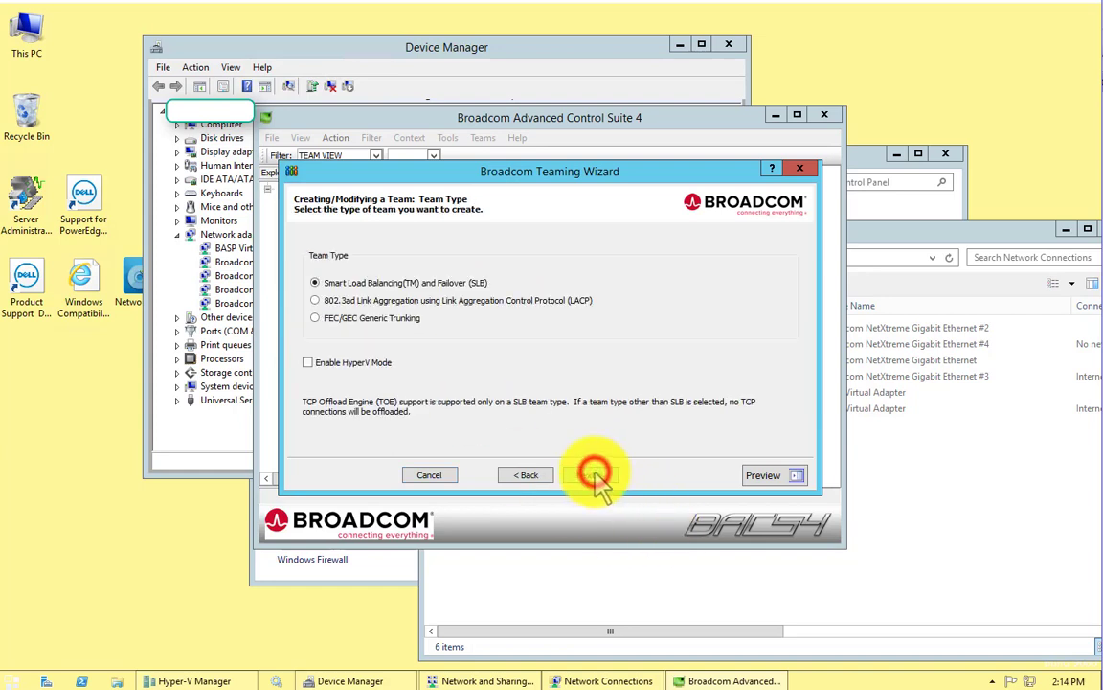
click(314, 300)
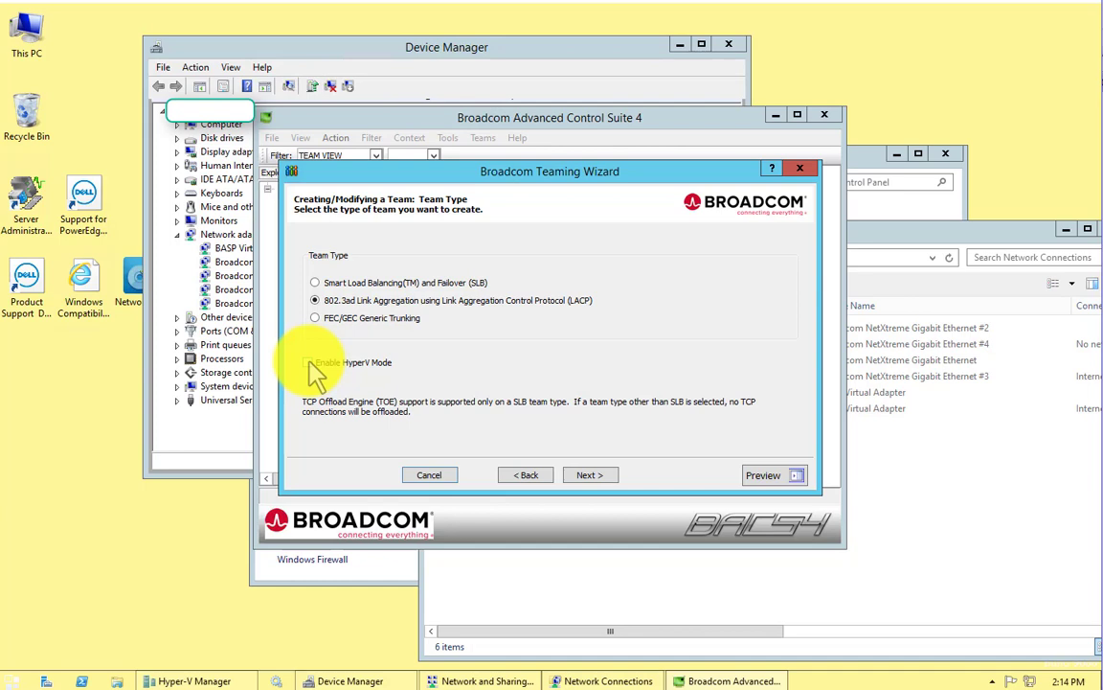
click(308, 364)
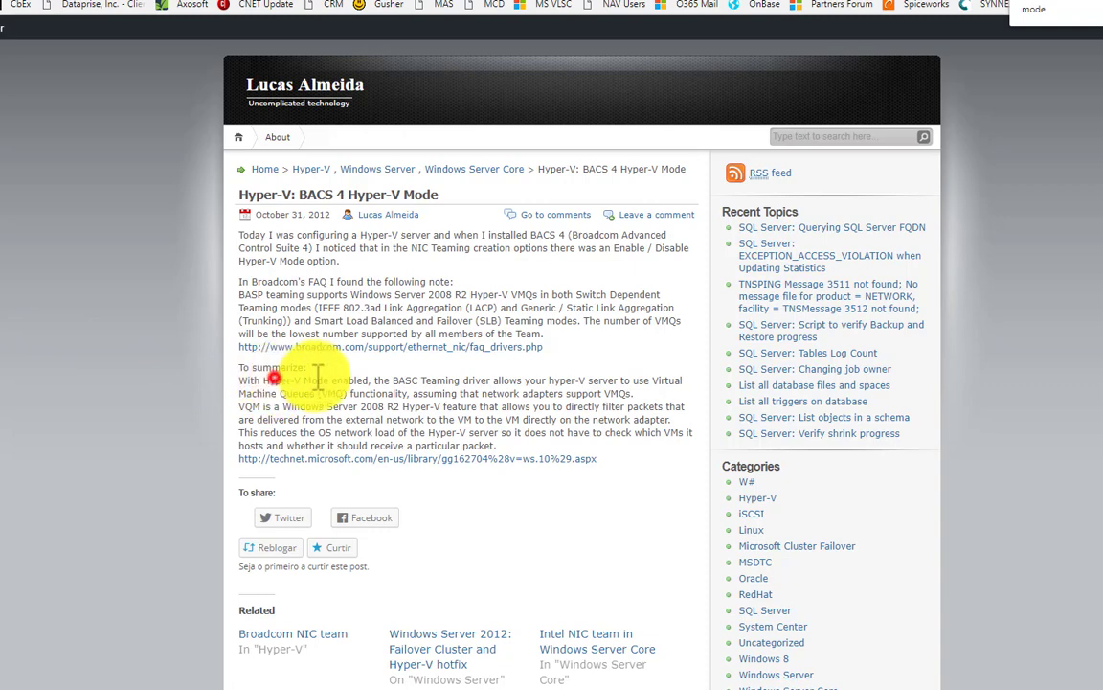
drag(275, 380, 476, 406)
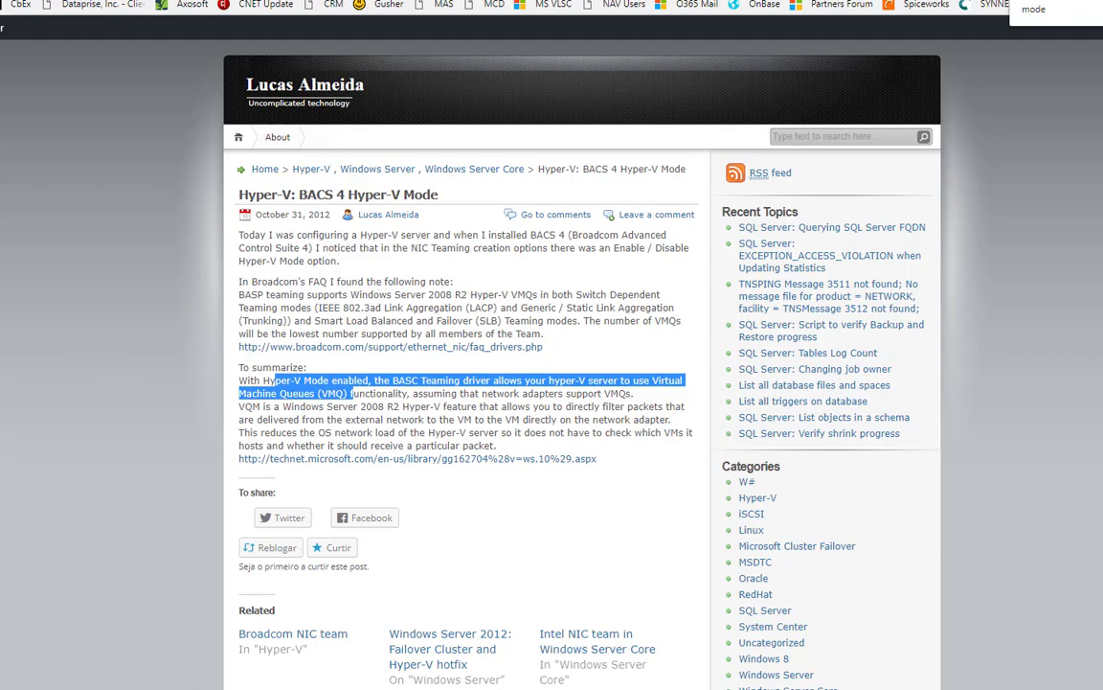
key(alt+Tab)
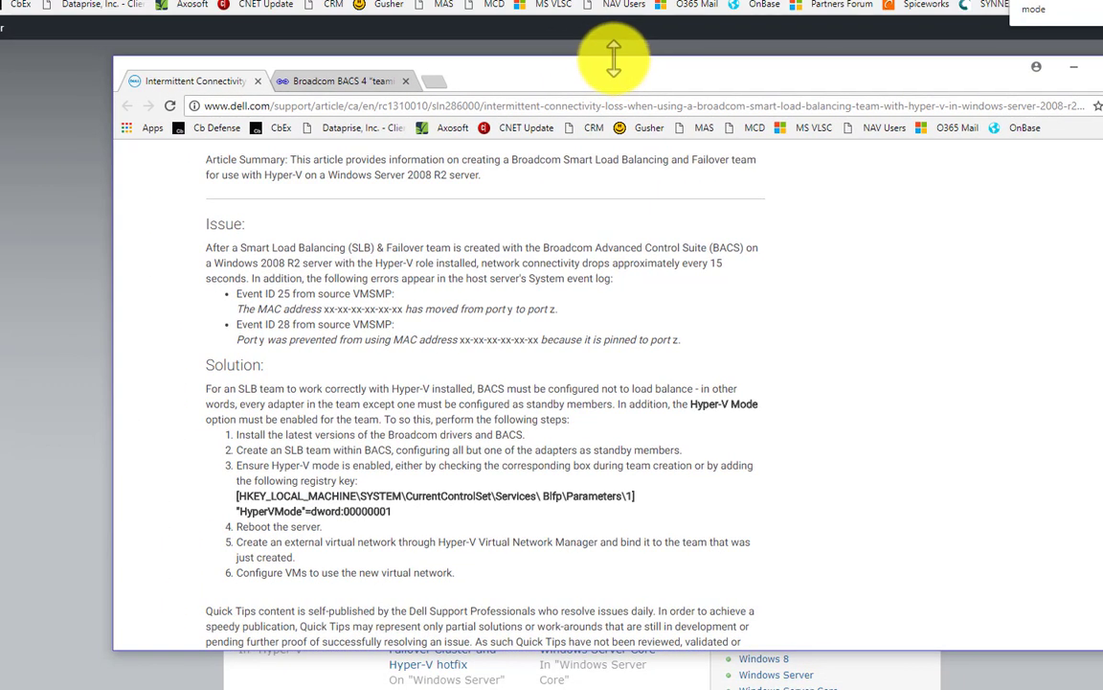
scroll(987, 269, up, 5)
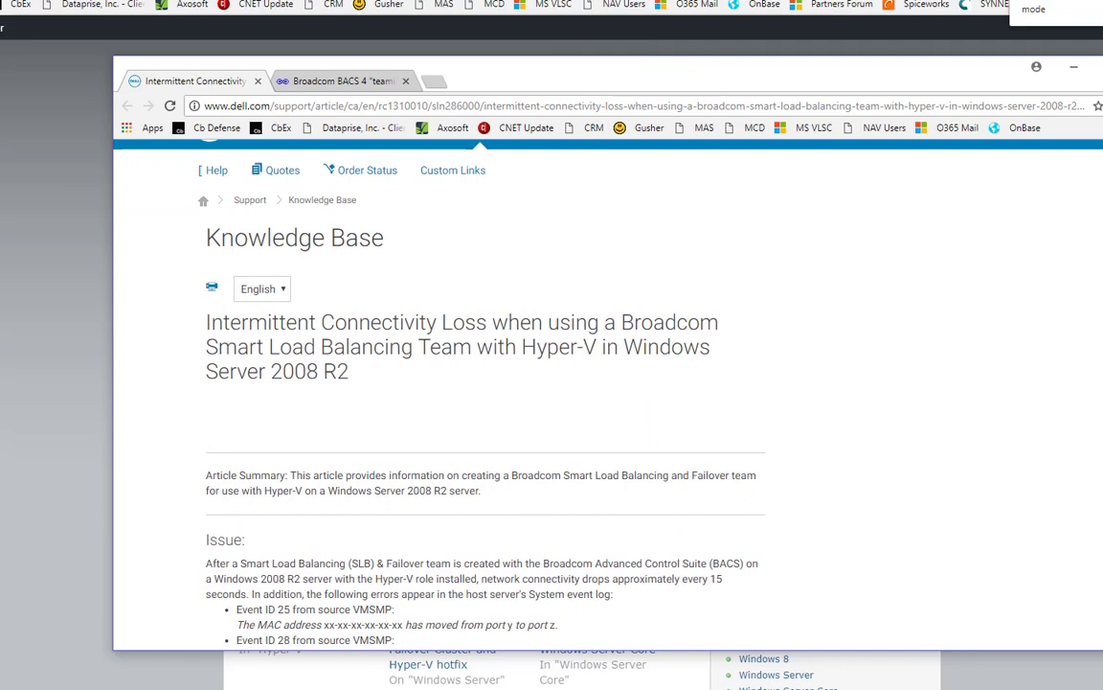
scroll(1099, 253, down, 2)
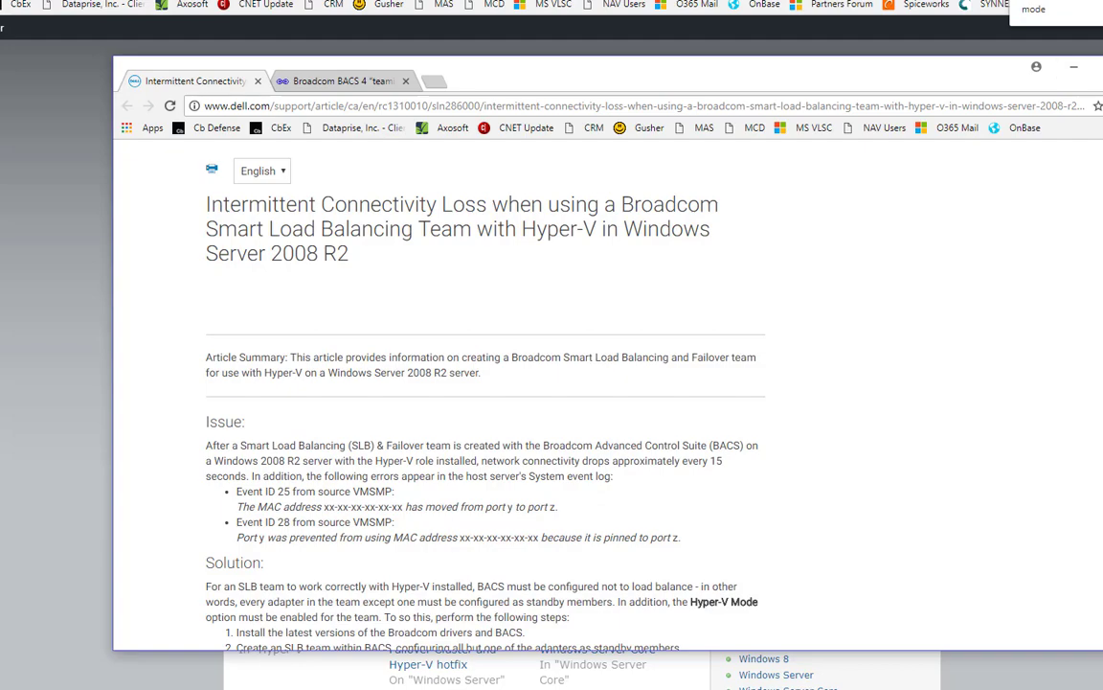
scroll(437, 383, down, 14)
scroll(436, 383, up, 7)
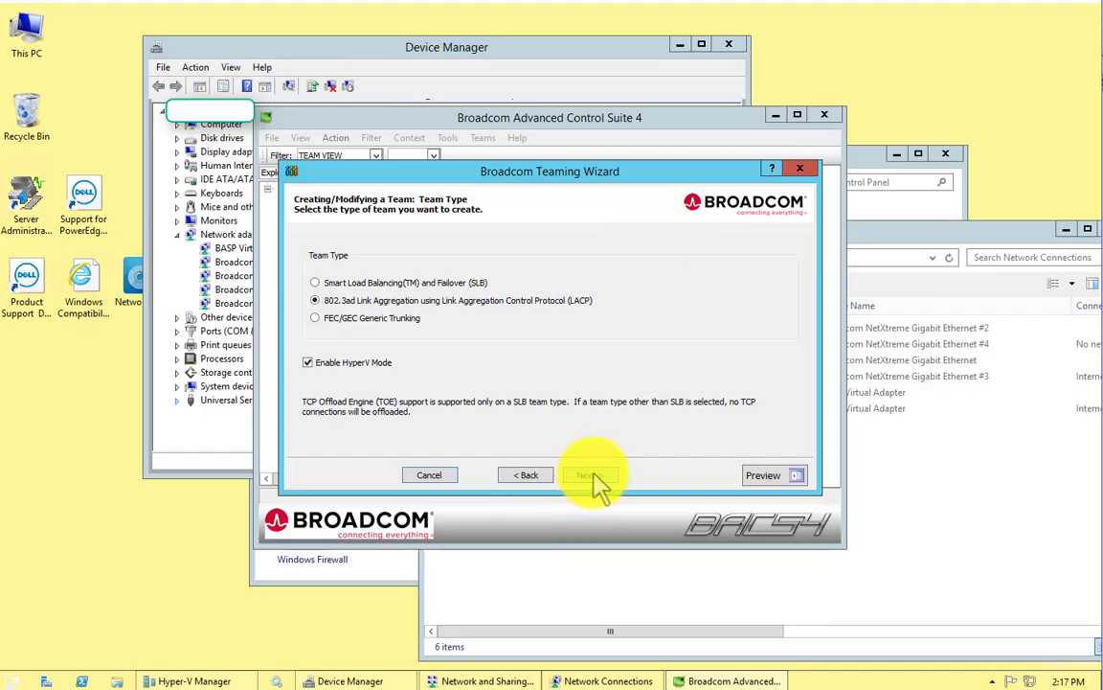
Step: Accept the switch warning and add Gigabit Ethernet #3 and #4 as team members
click(591, 475)
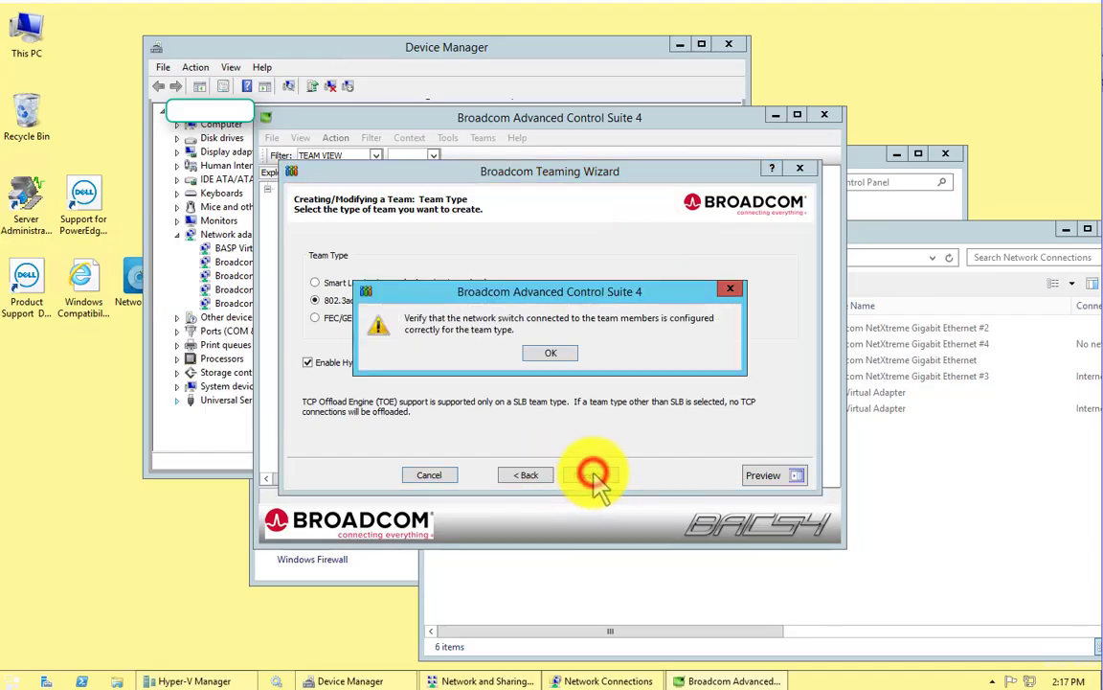
click(550, 354)
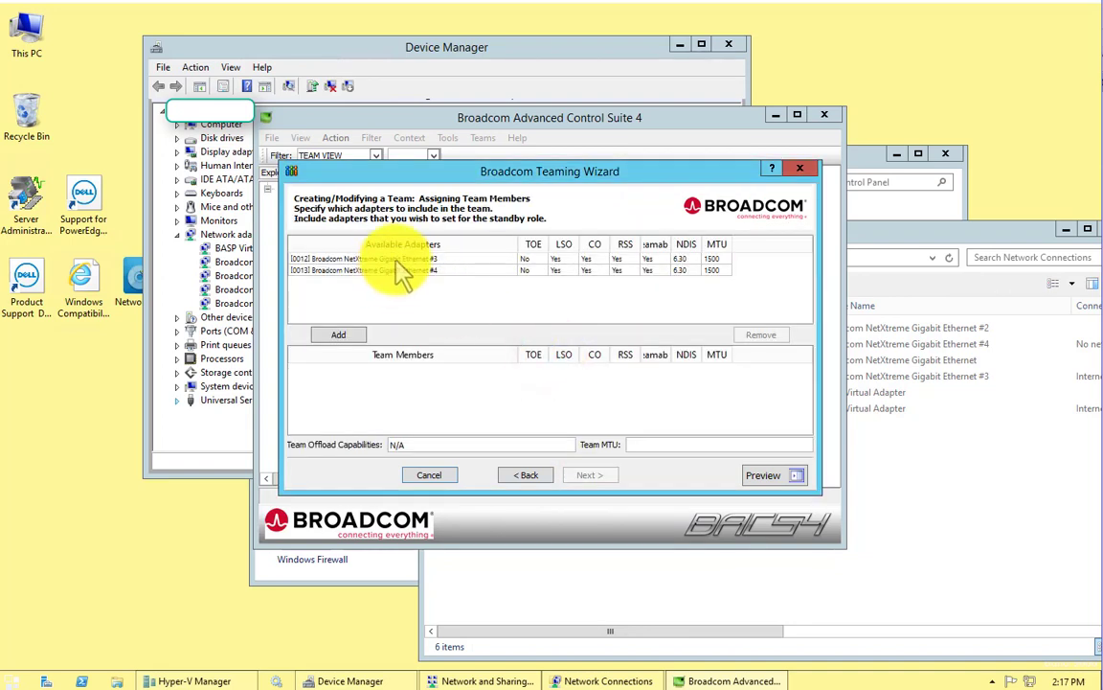
click(395, 260)
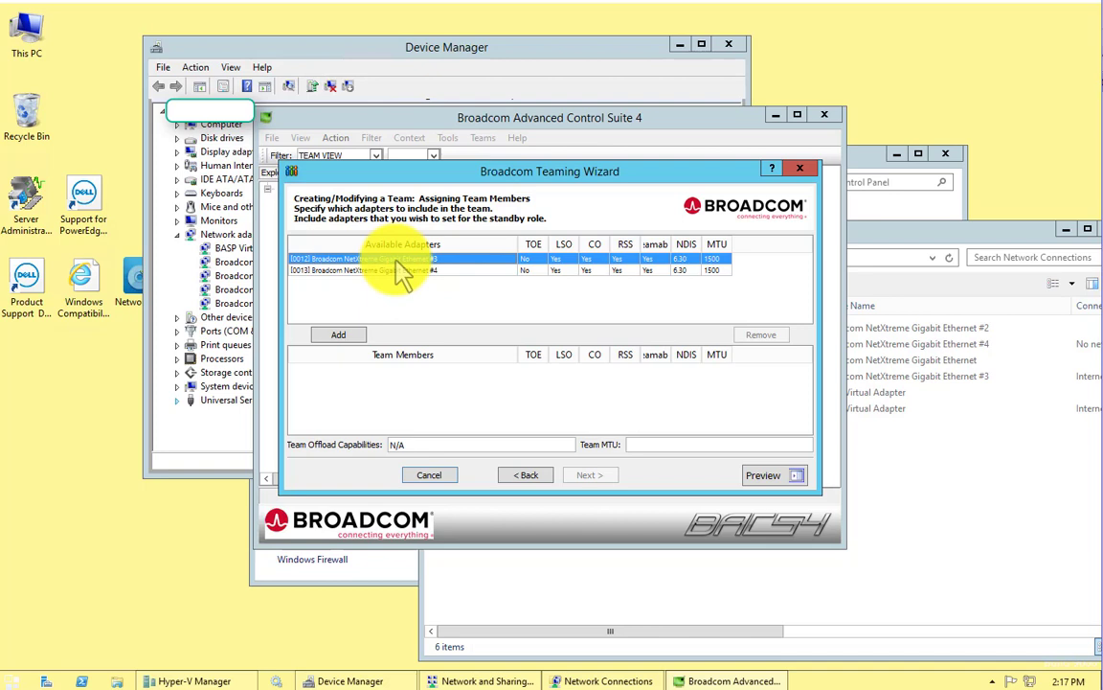
click(330, 256)
click(339, 335)
click(381, 259)
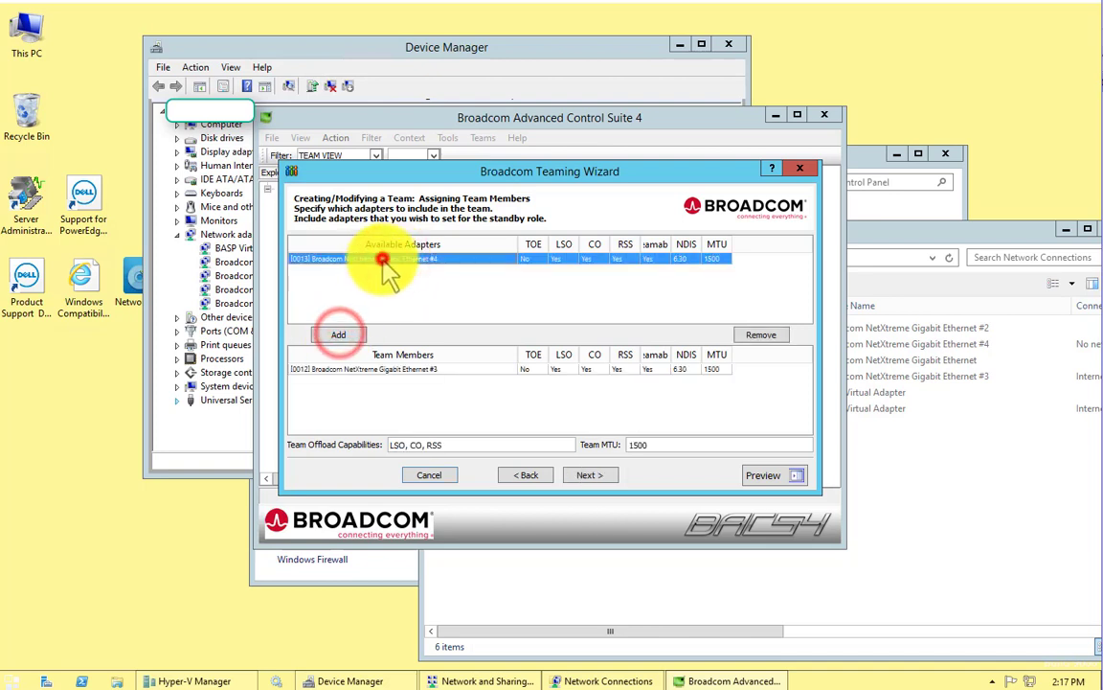
click(332, 335)
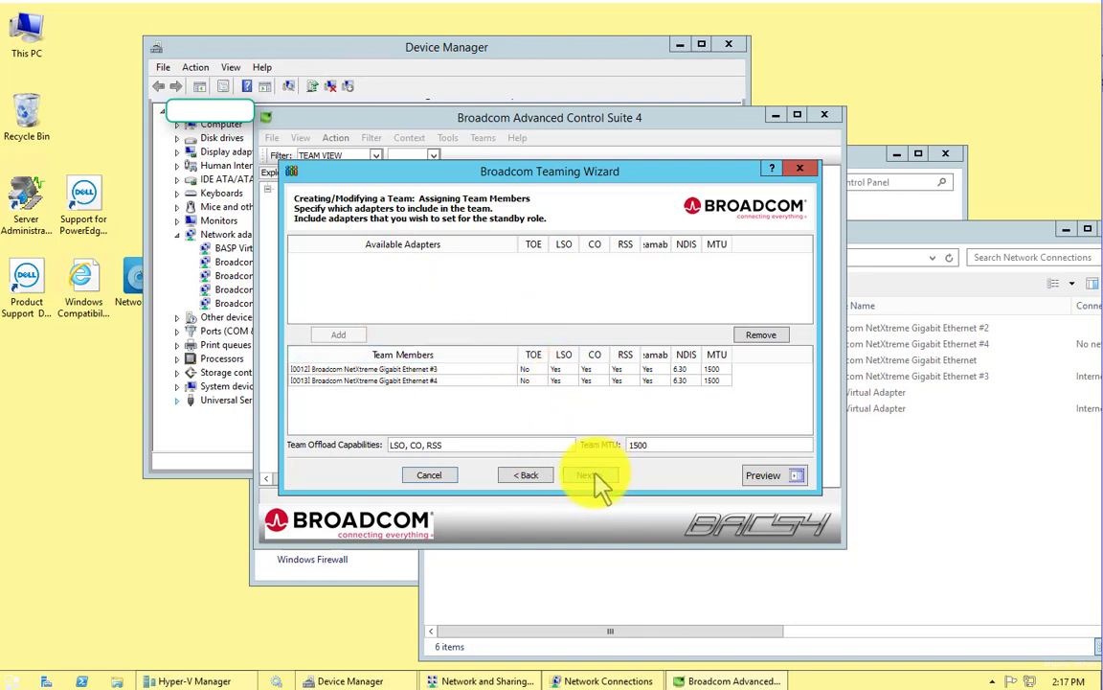
Step: Quit the Teaming Wizard and select team HYPERV-NIC1 under Teams
click(802, 173)
click(518, 357)
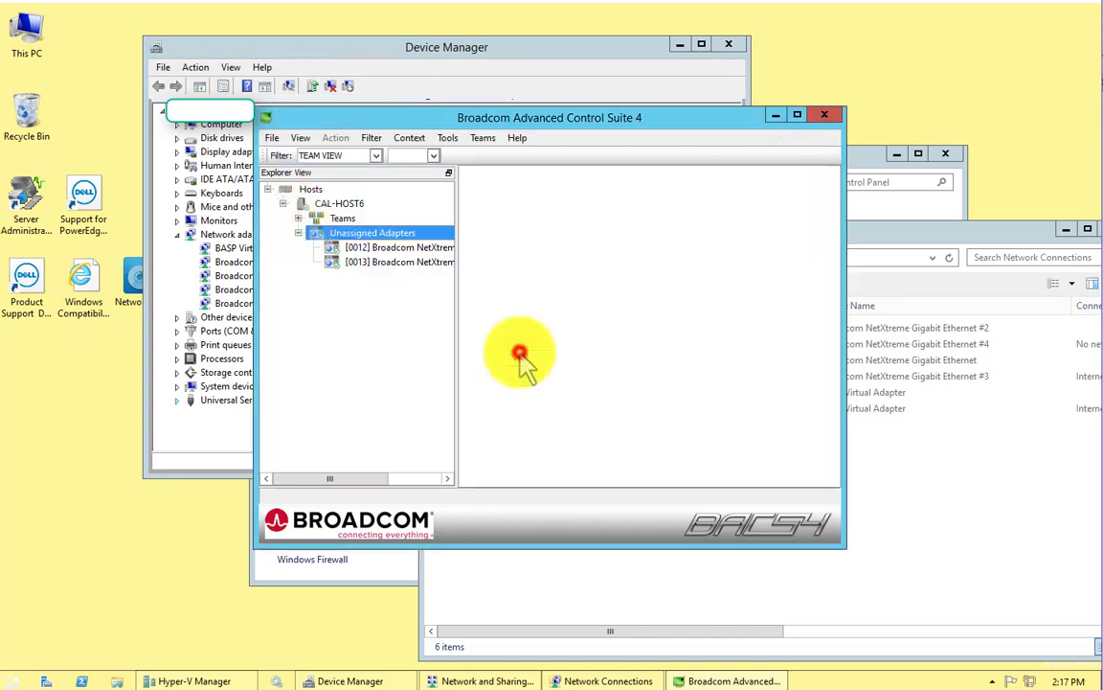
click(298, 218)
click(362, 235)
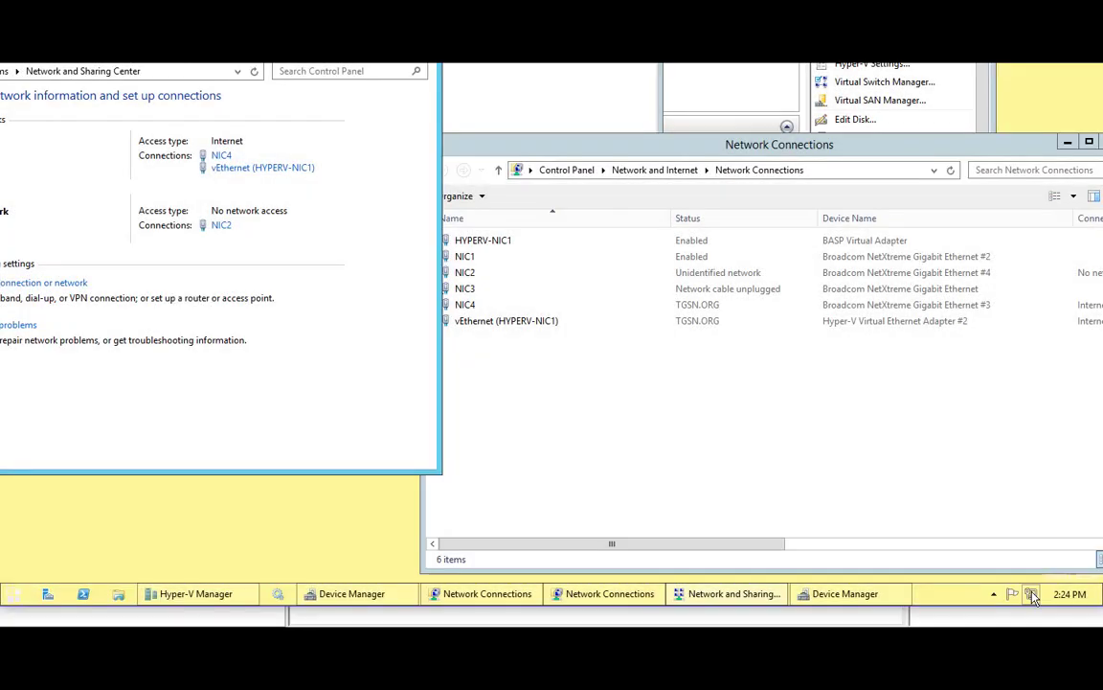
Step: Open the IPv4 properties of the vEthernet (HYPERV-NIC1) connection from Network and Sharing Center
right_click(1033, 596)
click(992, 580)
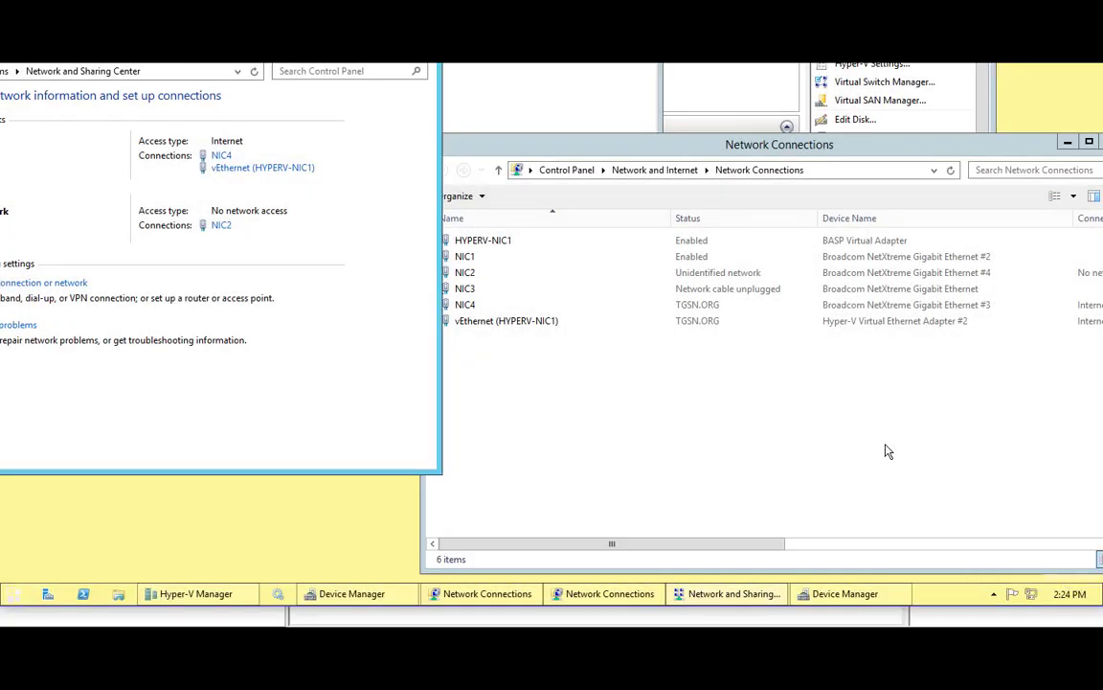
click(256, 170)
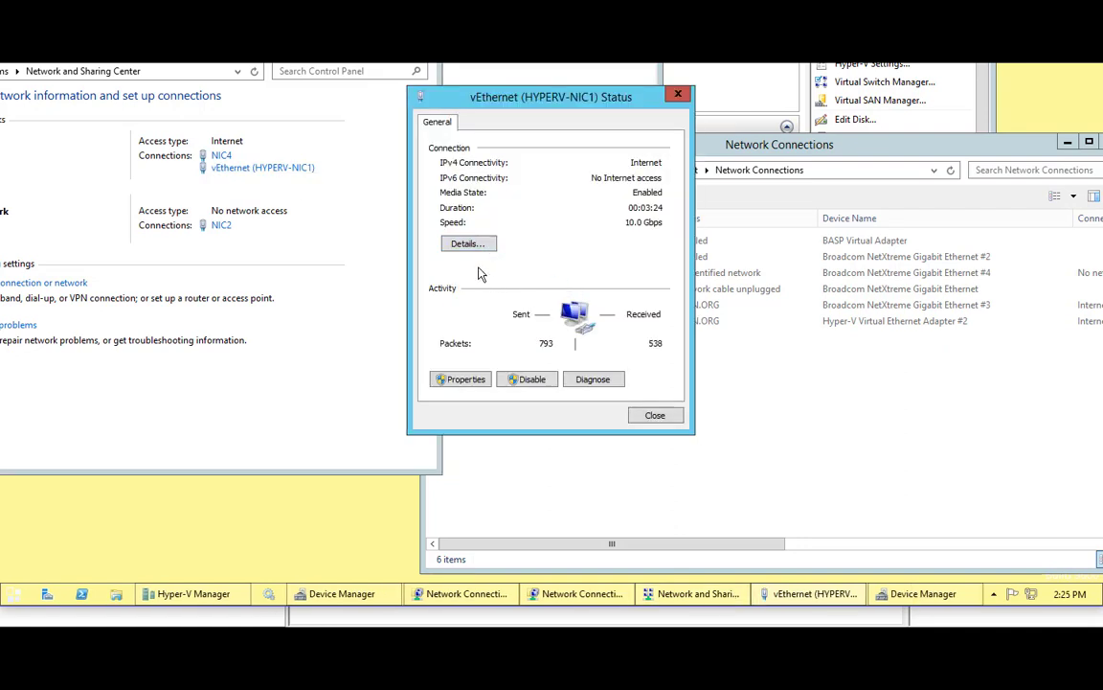
click(469, 380)
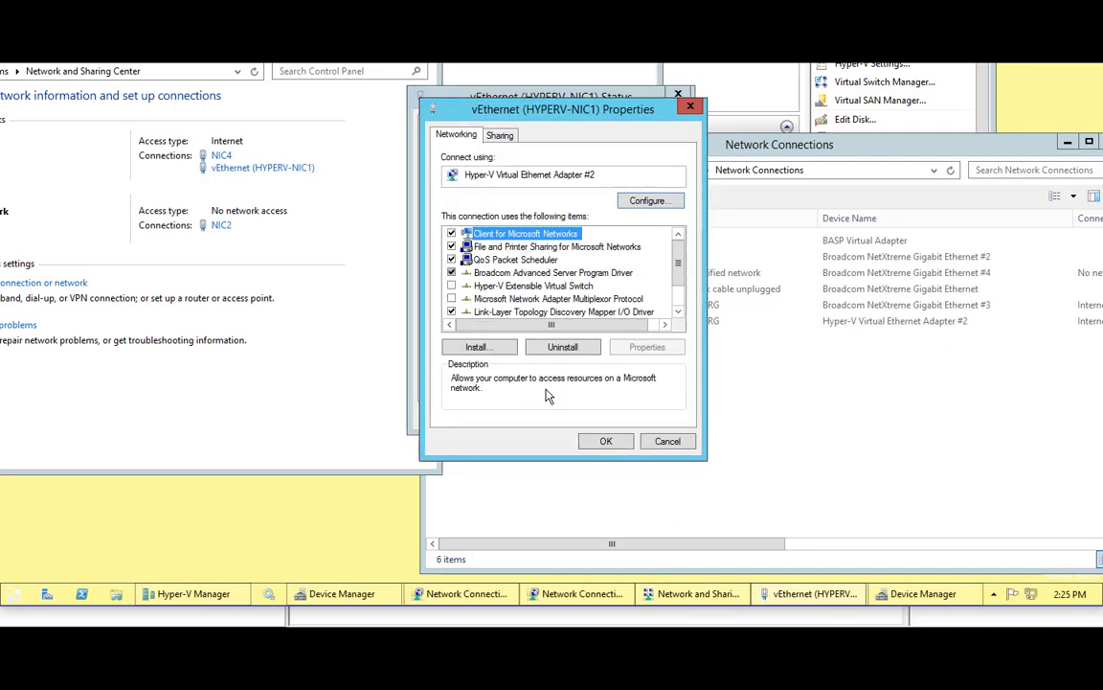
scroll(574, 278, down, 1)
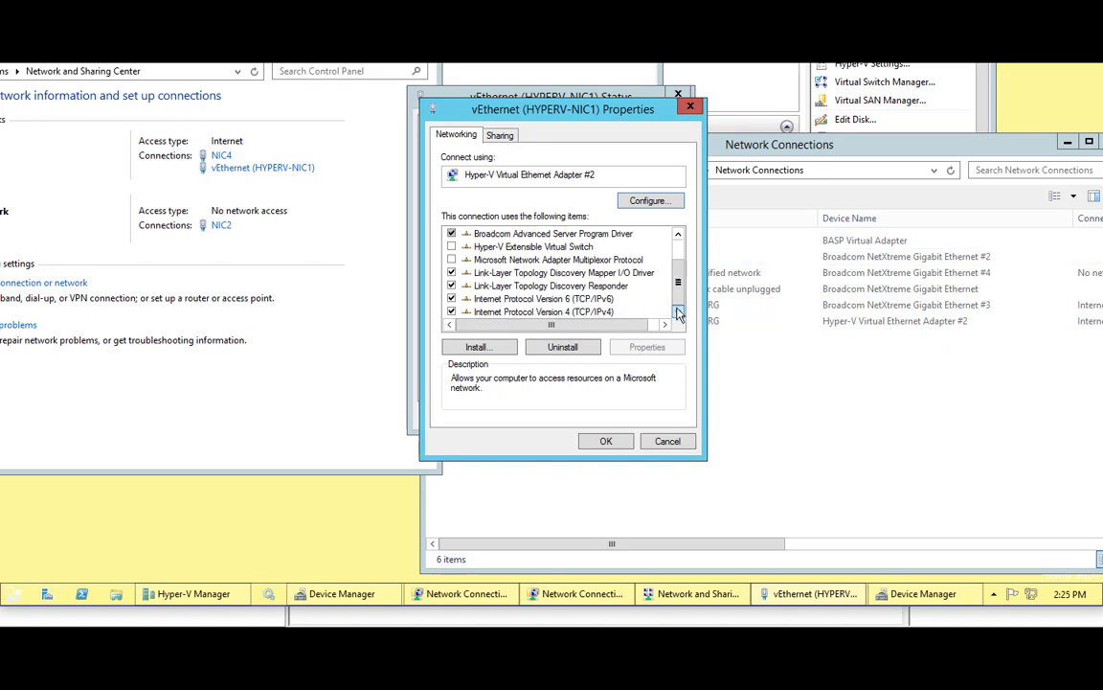
click(548, 313)
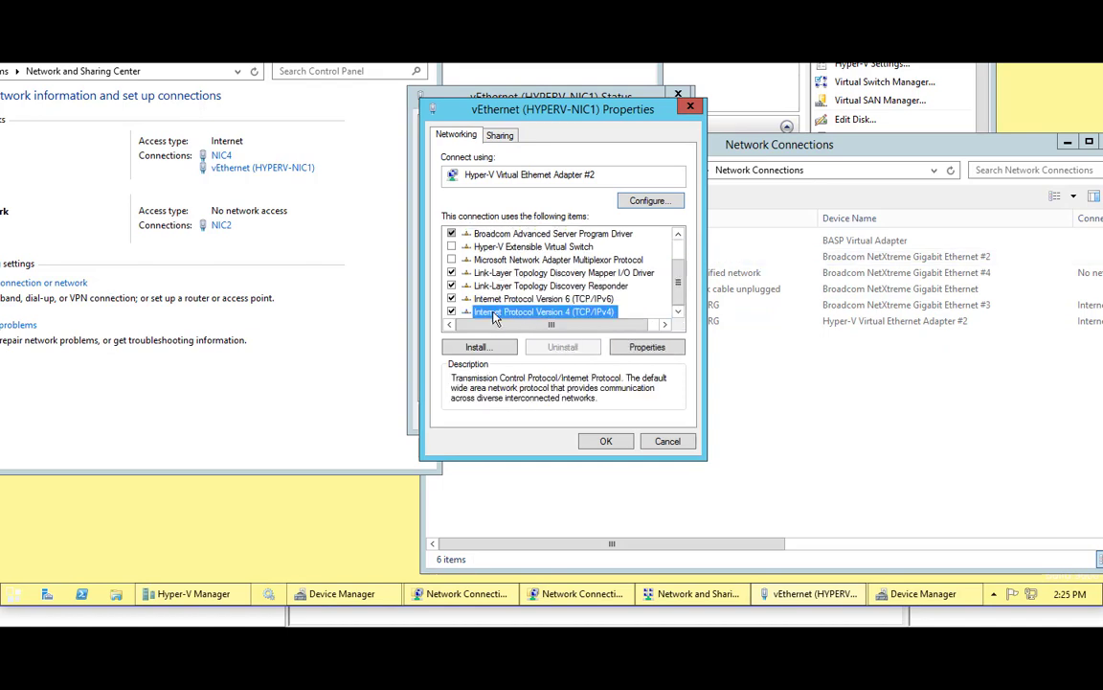
click(644, 346)
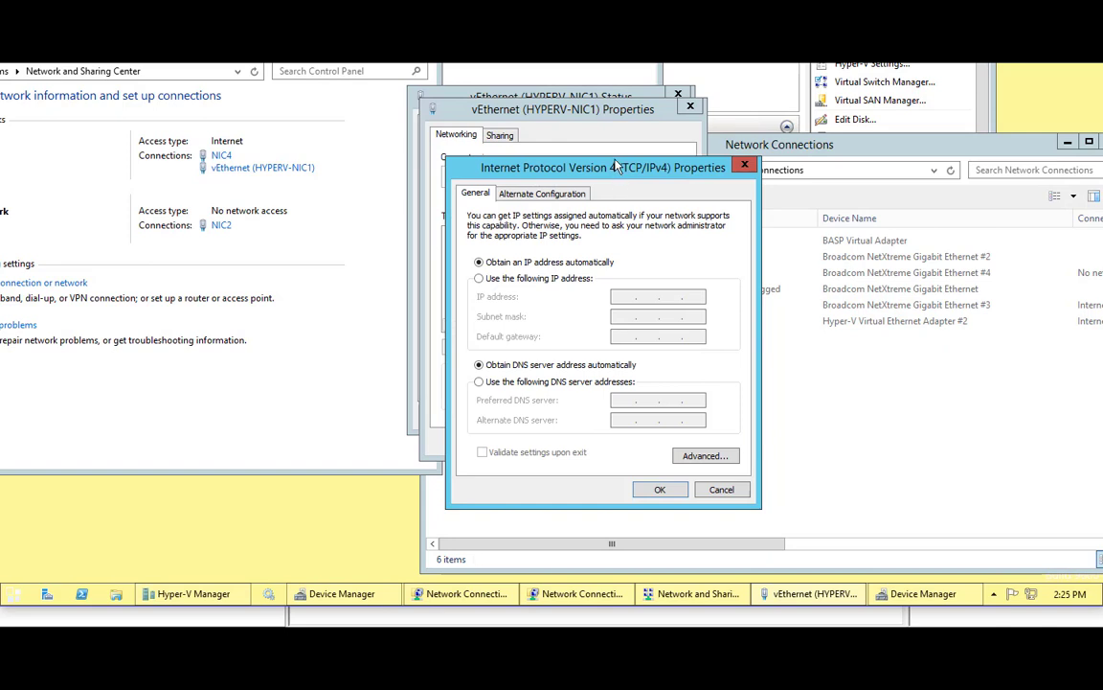
drag(616, 163, 683, 150)
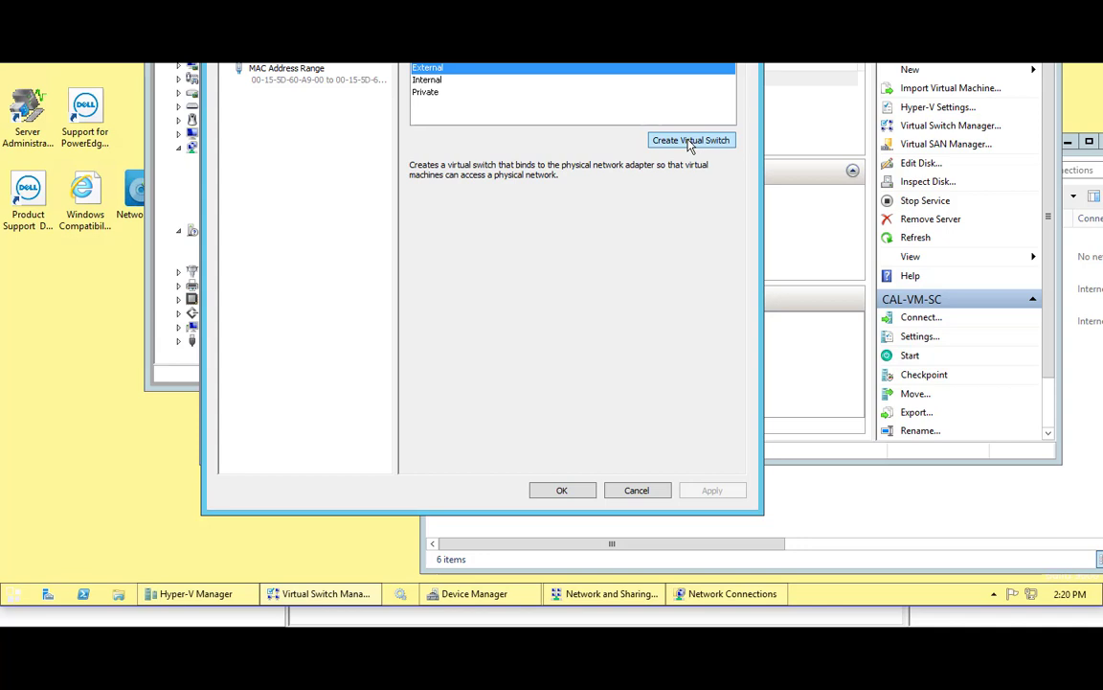
Step: Create external virtual switch HYPERV-NIC1 on the BASP Virtual Adapter and apply the changes
click(689, 141)
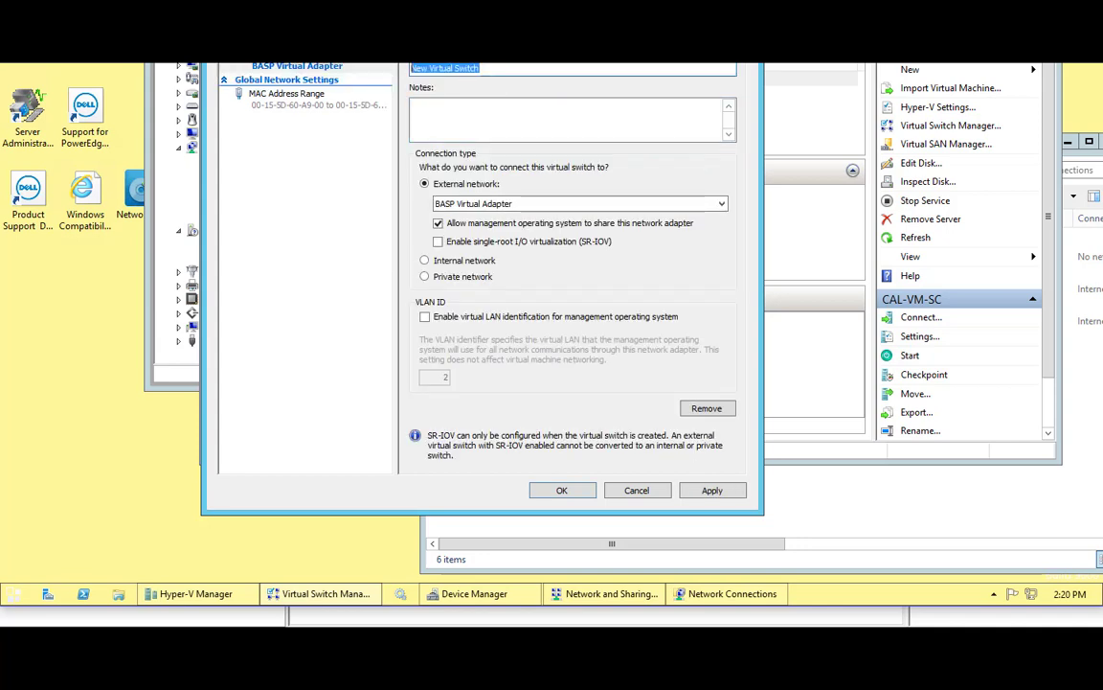
text(HYPERV)
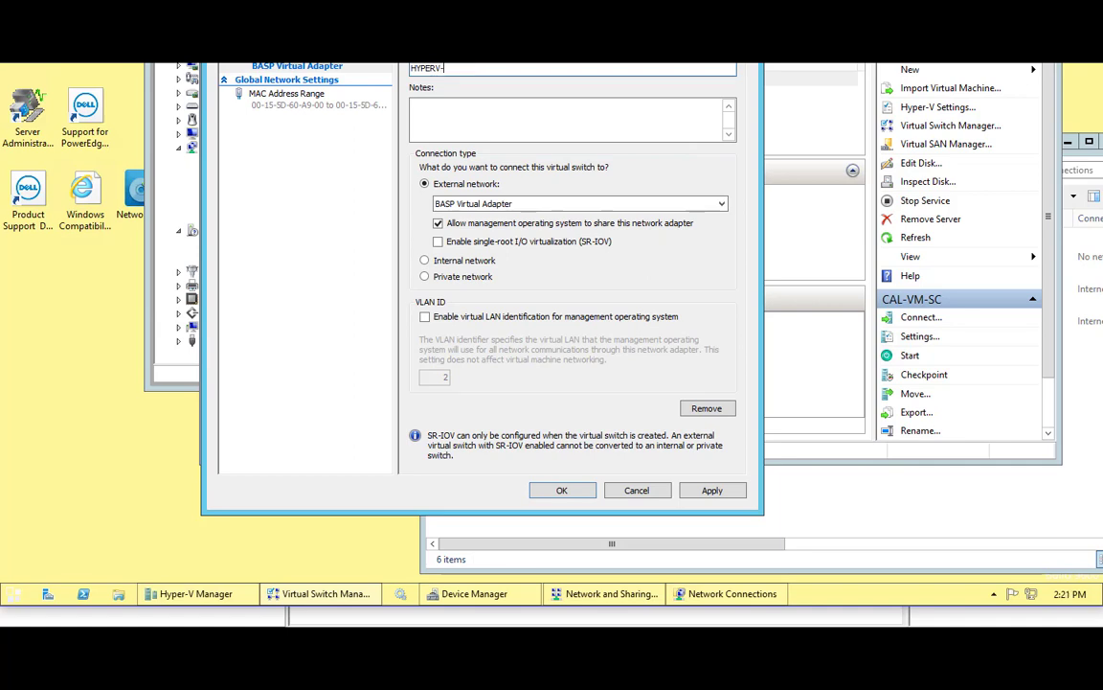
text(-NIC1)
click(463, 203)
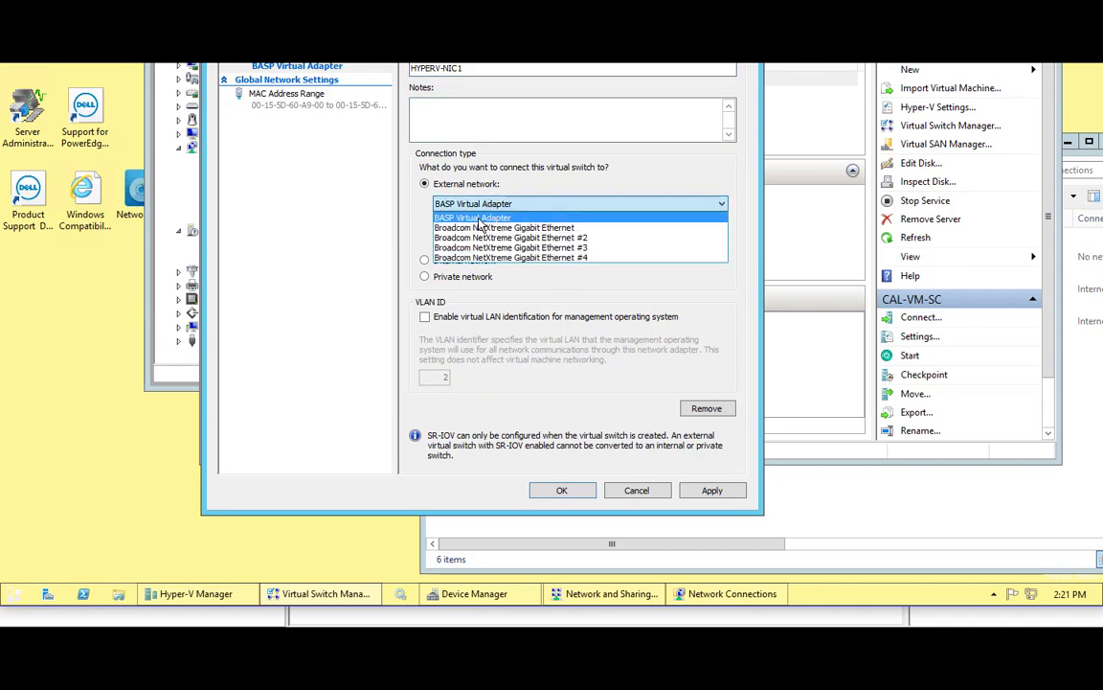
click(487, 124)
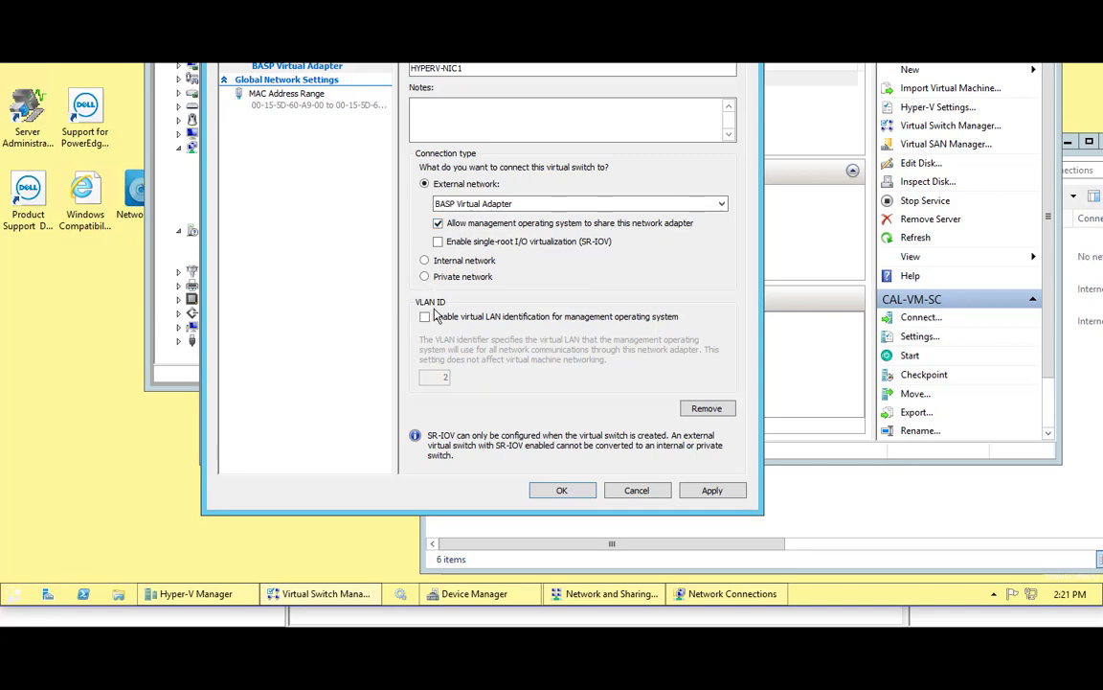
click(561, 490)
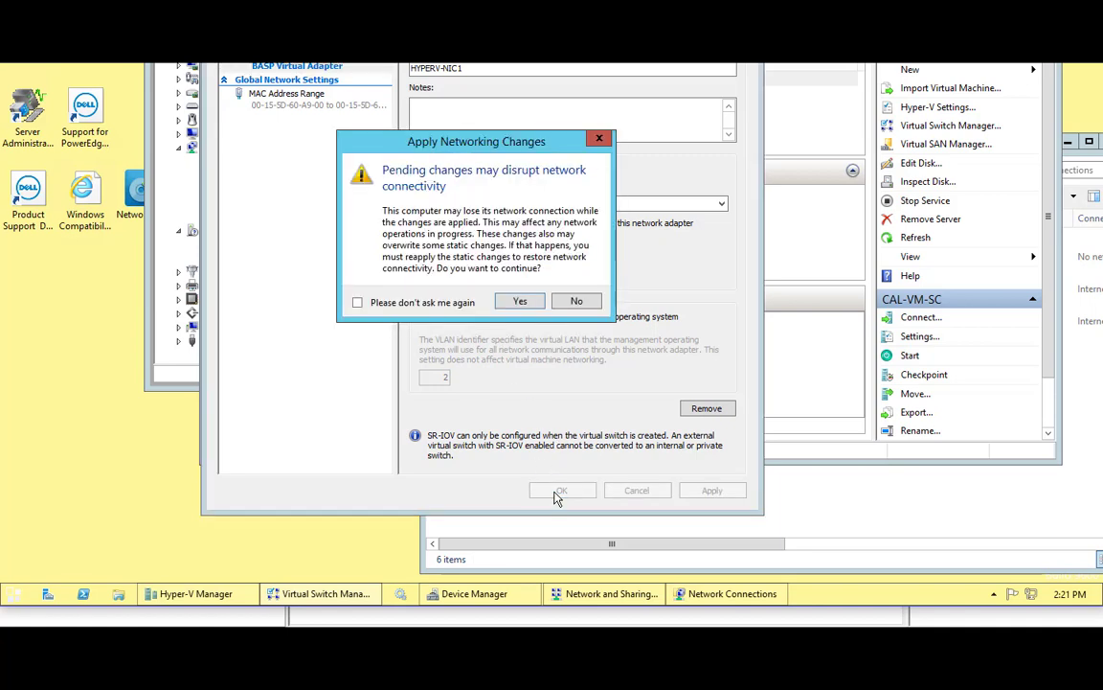
click(517, 300)
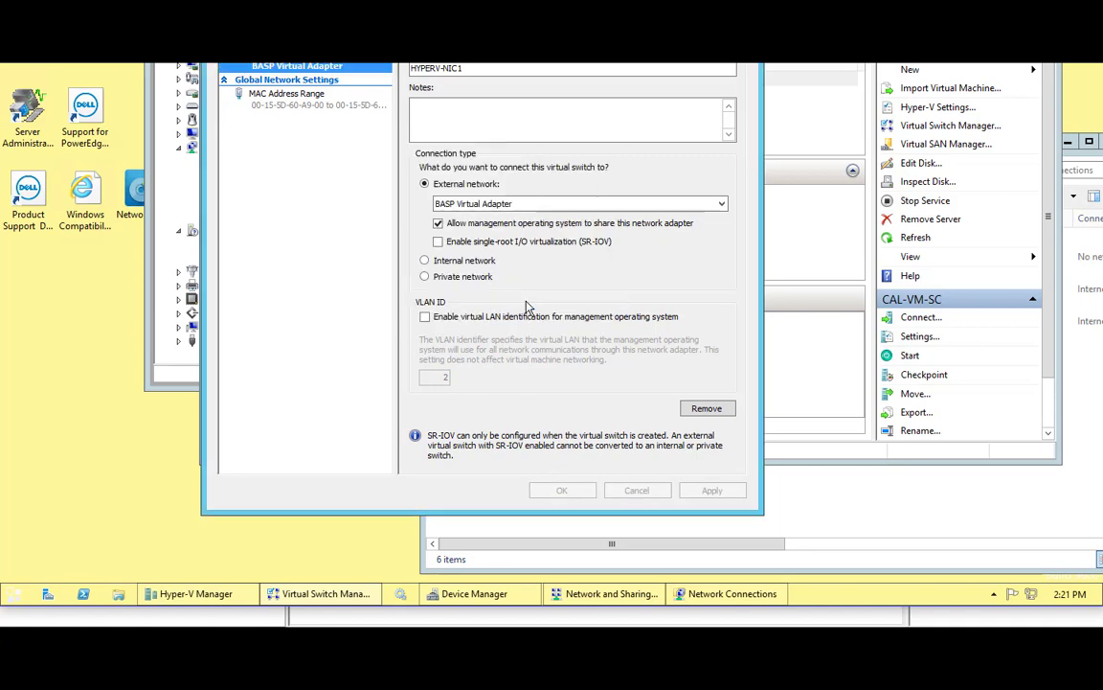